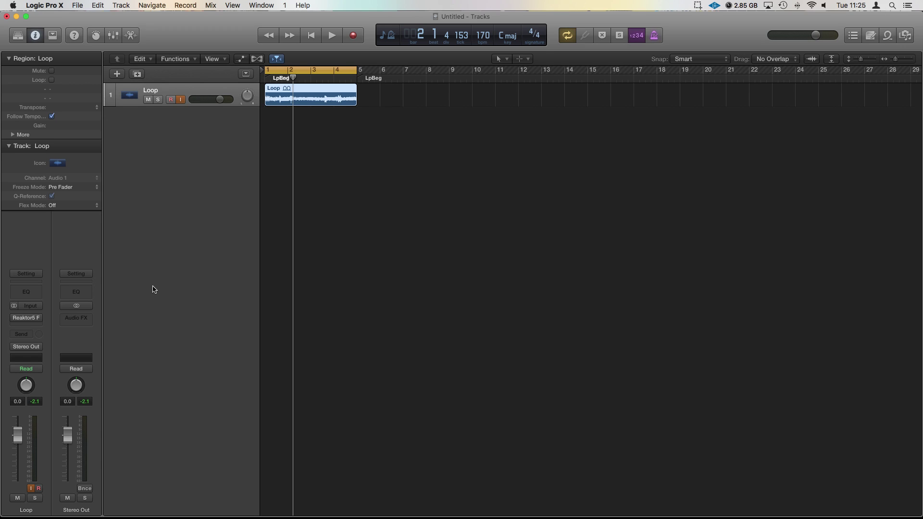
# - Open the Reaktor5 FX insert on the Loop track and briefly view, then close, the ensemble browser
pyautogui.moveTo(28, 323)
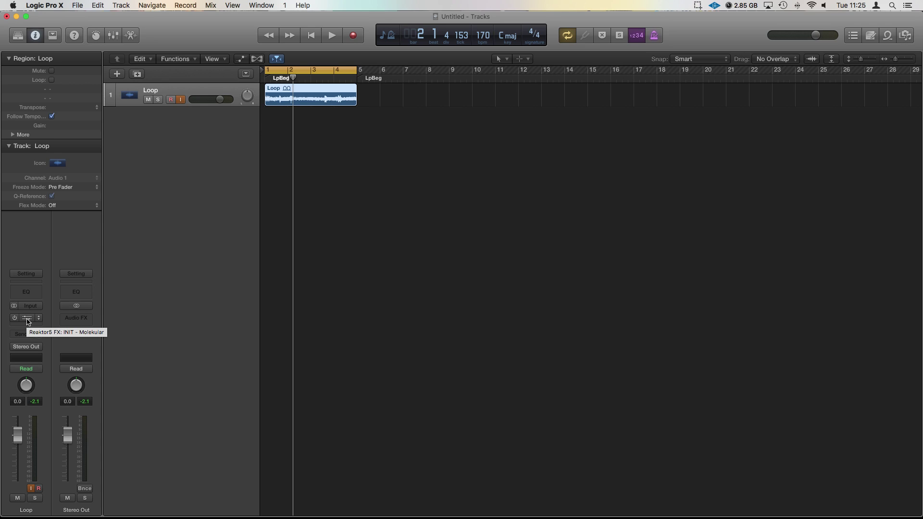
pyautogui.click(28, 322)
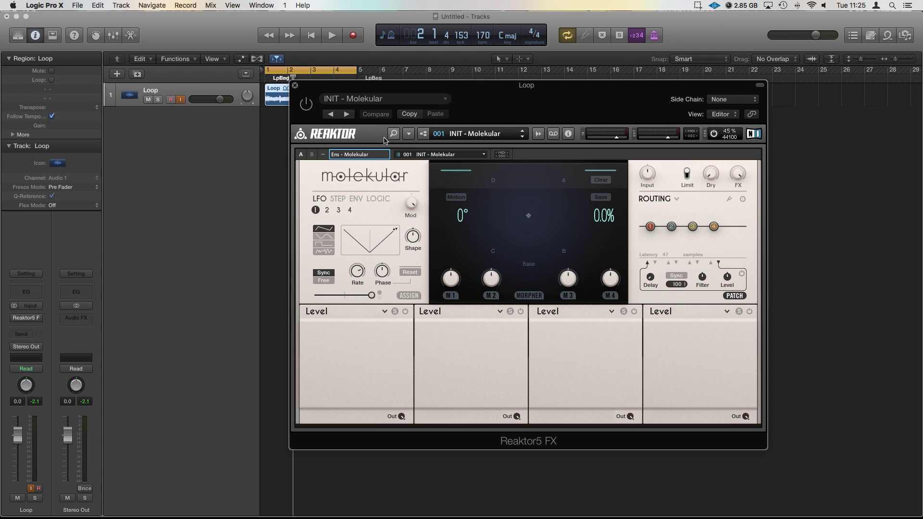
pyautogui.click(401, 135)
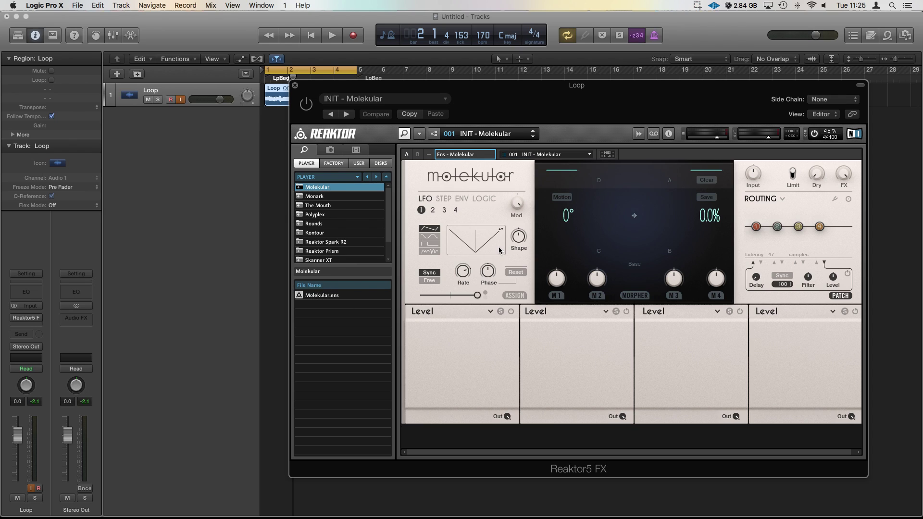
pyautogui.click(405, 135)
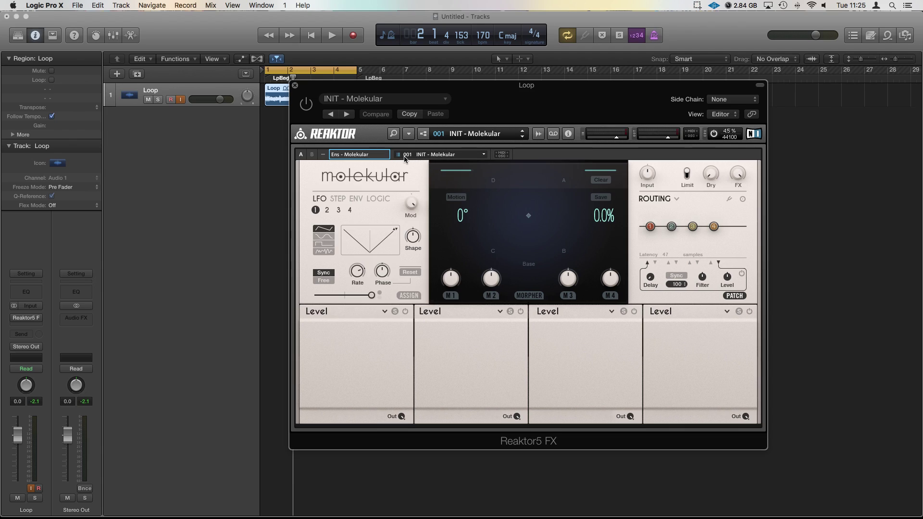
# - Load snapshot 6:1 INIT - Molekular from the Single DSP bank and move the plugin window down
pyautogui.click(442, 158)
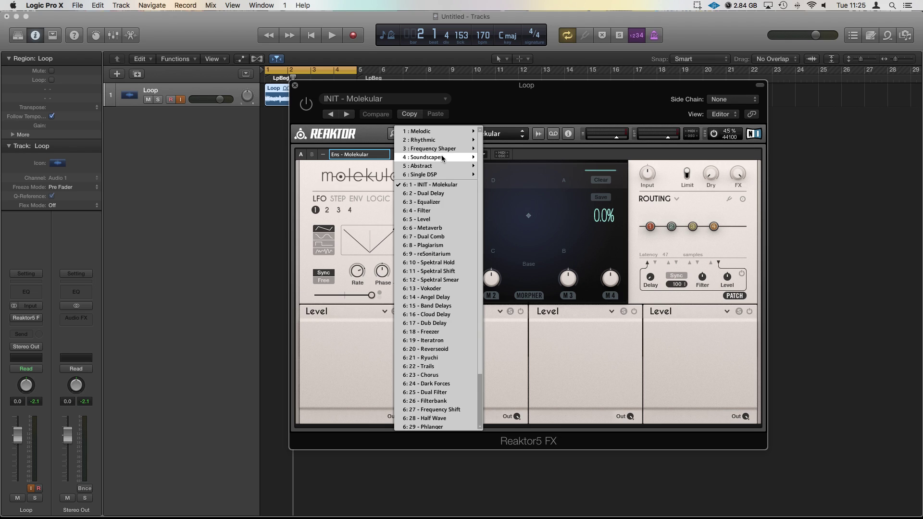
pyautogui.moveTo(417, 176)
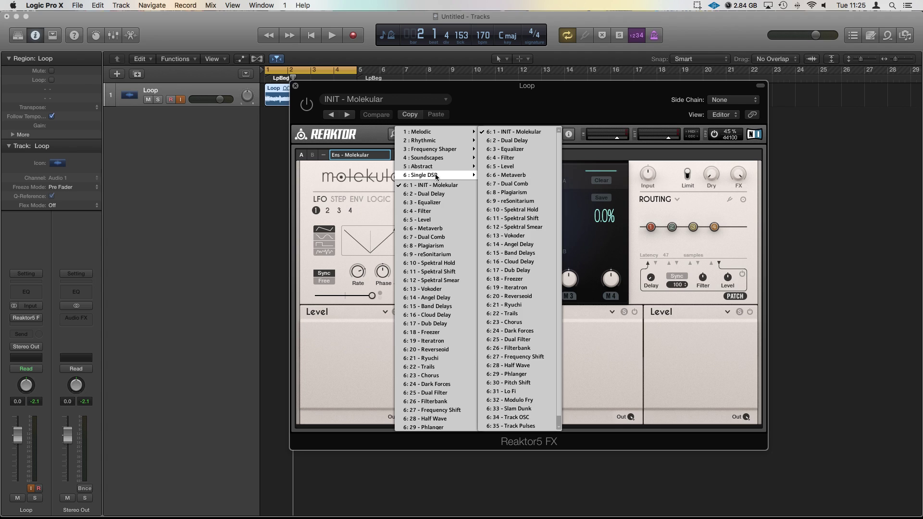
pyautogui.click(505, 132)
pyautogui.moveTo(497, 89); pyautogui.dragTo(472, 118)
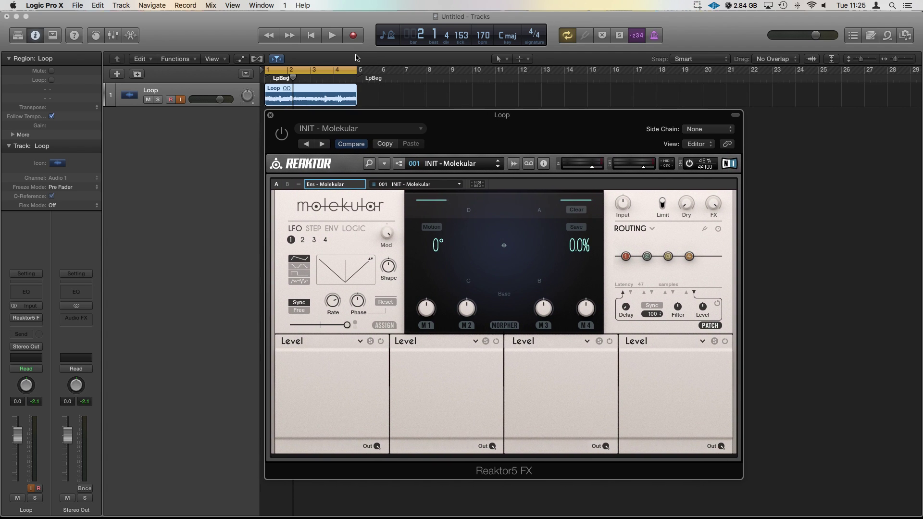
# - Play the loop once through the unchanged INIT Molekular patch, then shift the plugin window right
pyautogui.click(357, 59)
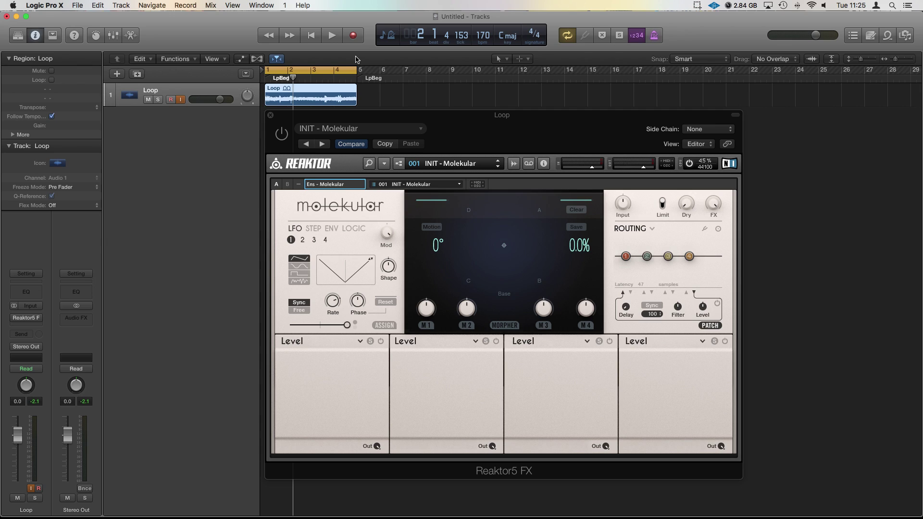
pyautogui.press('space')
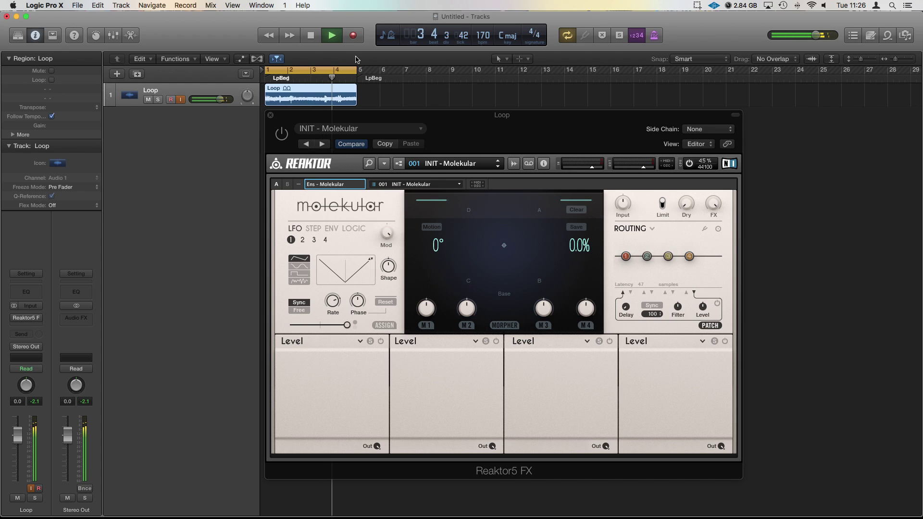
pyautogui.press('space')
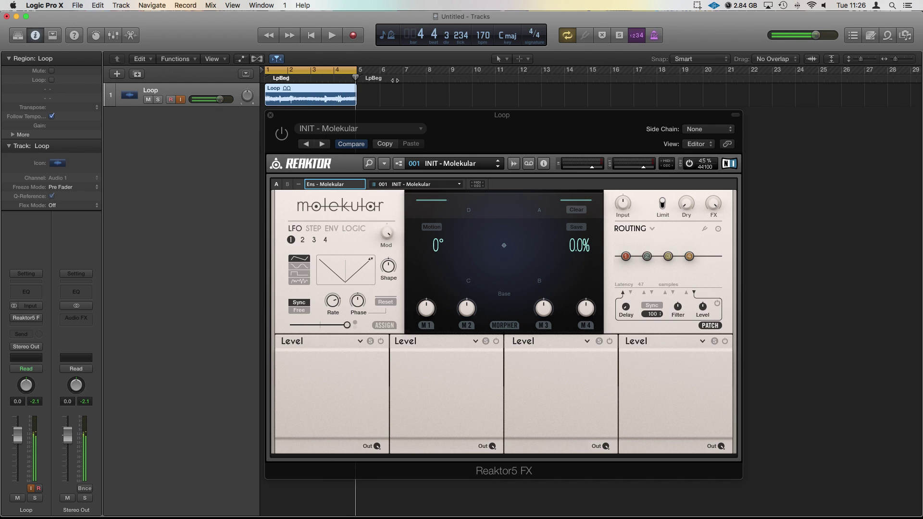
pyautogui.moveTo(436, 127); pyautogui.dragTo(531, 94)
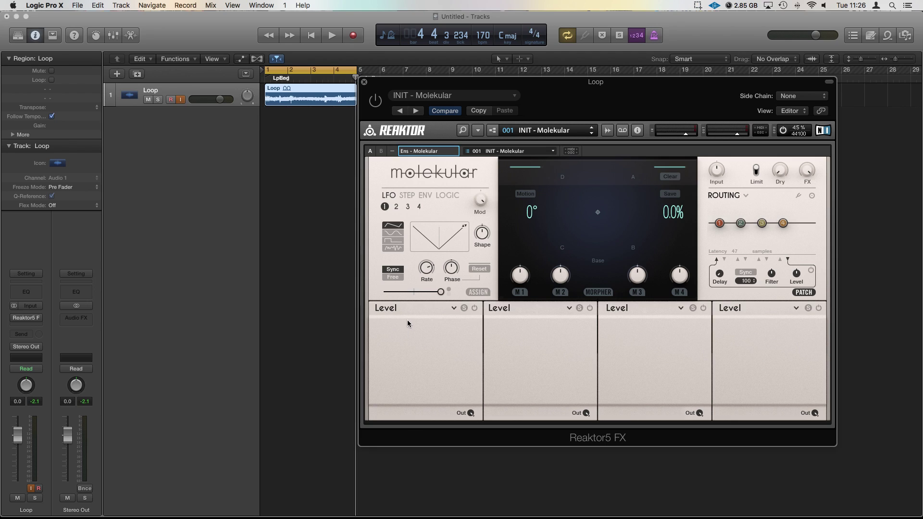
# - Put a Dual Comb in Molekular's first effect slot and switch it on
pyautogui.click(454, 308)
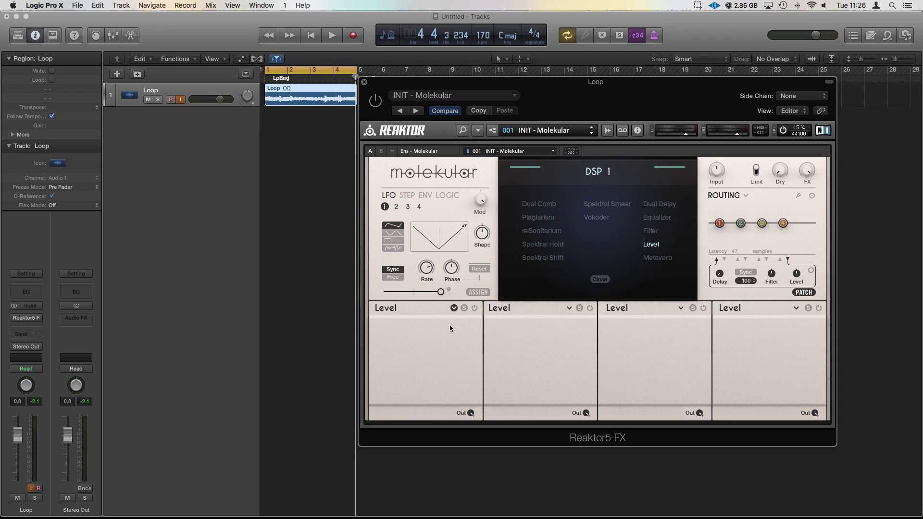
pyautogui.click(544, 206)
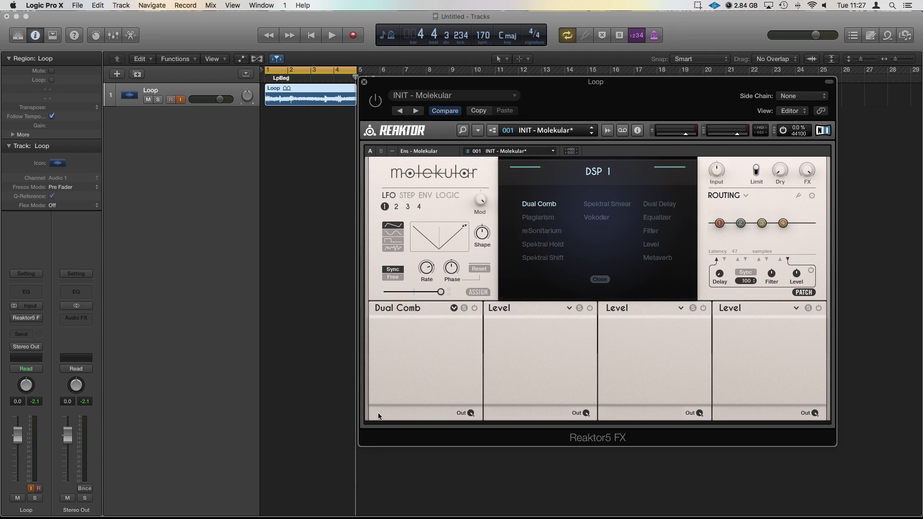
pyautogui.click(475, 309)
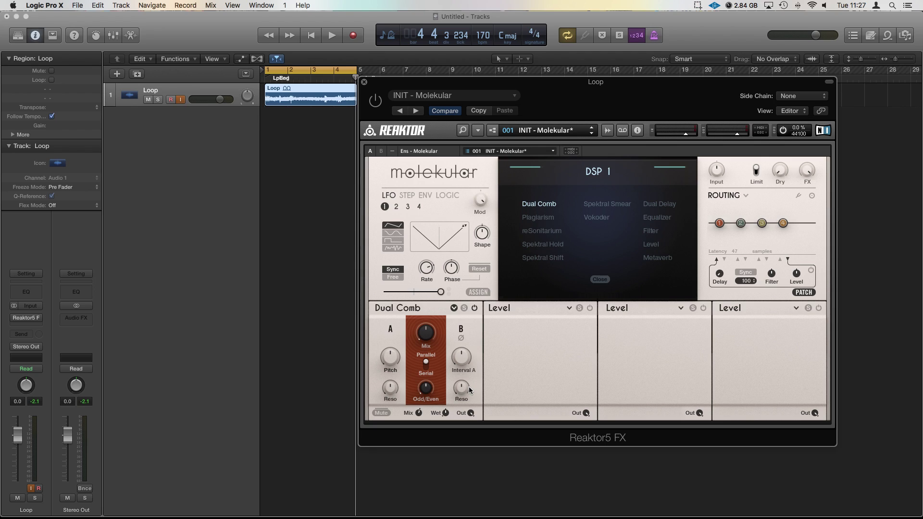
pyautogui.click(599, 281)
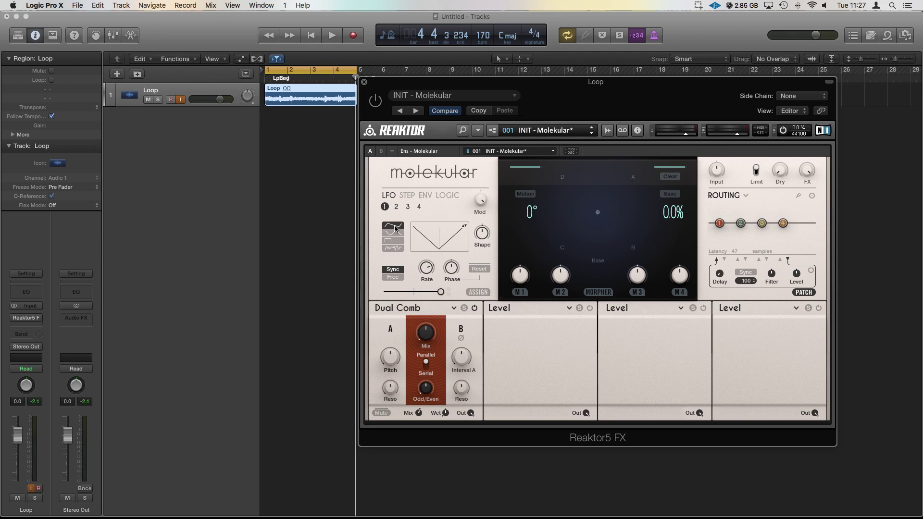
# - Try LFO 1's shape knob and square and random waveforms, settling on sawtooth
pyautogui.moveTo(482, 234); pyautogui.dragTo(487, 179)
pyautogui.click(391, 235)
pyautogui.moveTo(473, 244); pyautogui.dragTo(504, 211)
pyautogui.click(397, 240)
pyautogui.click(401, 249)
pyautogui.click(396, 227)
# - Assign LFO 1 to modulate the Dual Comb Pitch using ASSIGN mode
pyautogui.click(478, 292)
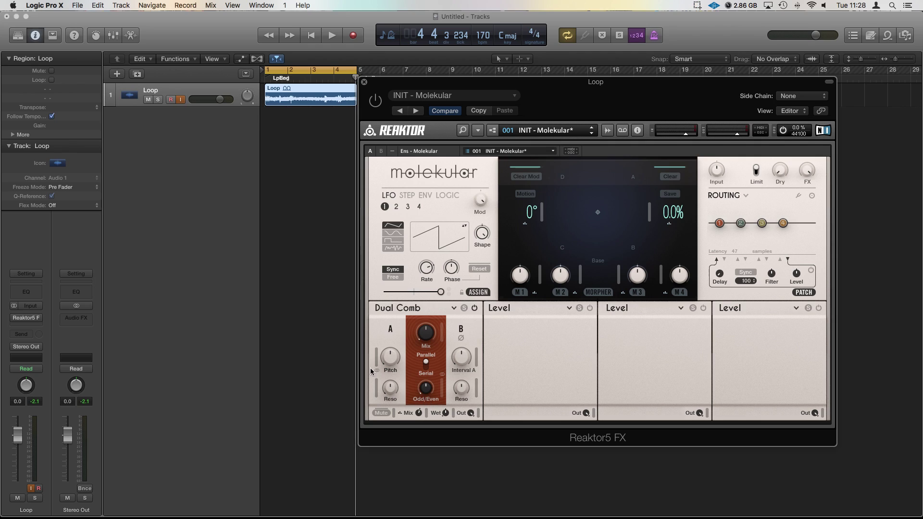
pyautogui.moveTo(377, 361); pyautogui.dragTo(378, 315)
pyautogui.click(392, 361)
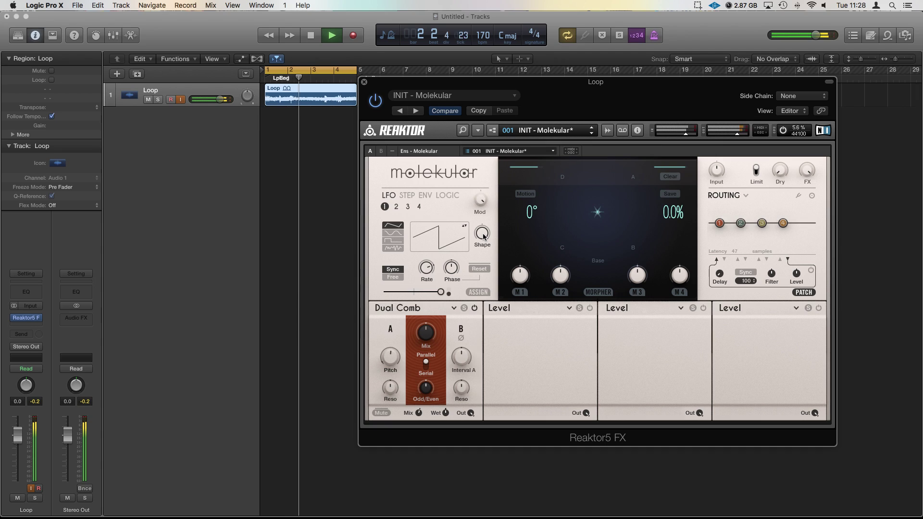
# - Restart the loop, lower Dual Comb Pitch to G#4, and increase LFO 1's modulation amount
pyautogui.press('space')
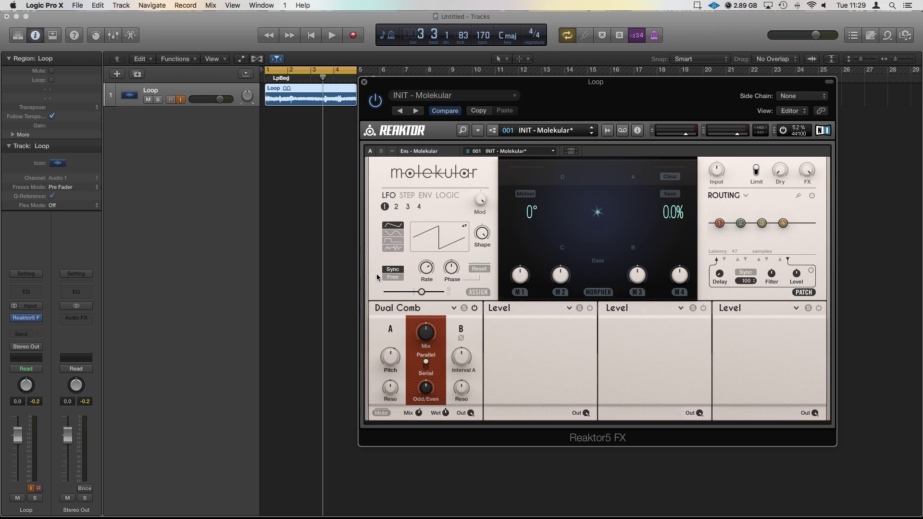
pyautogui.press('space')
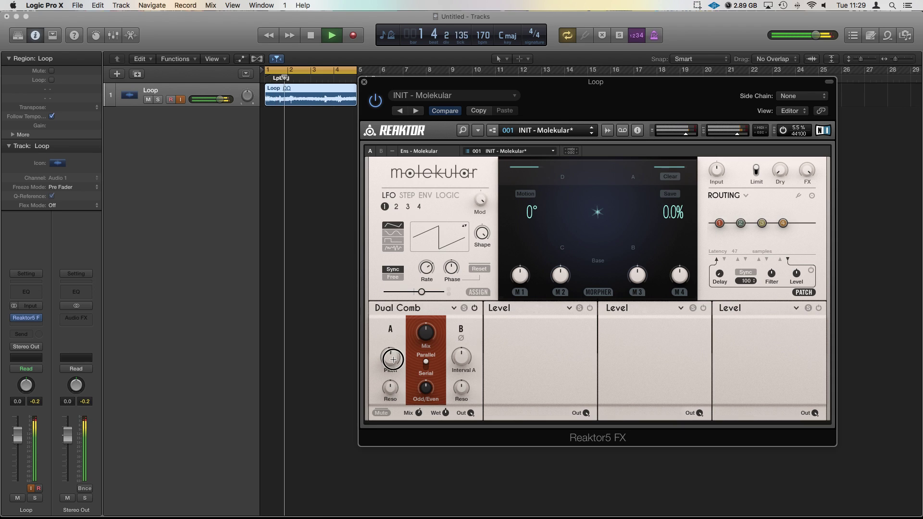
pyautogui.moveTo(393, 356)
pyautogui.moveTo(393, 356); pyautogui.dragTo(396, 364)
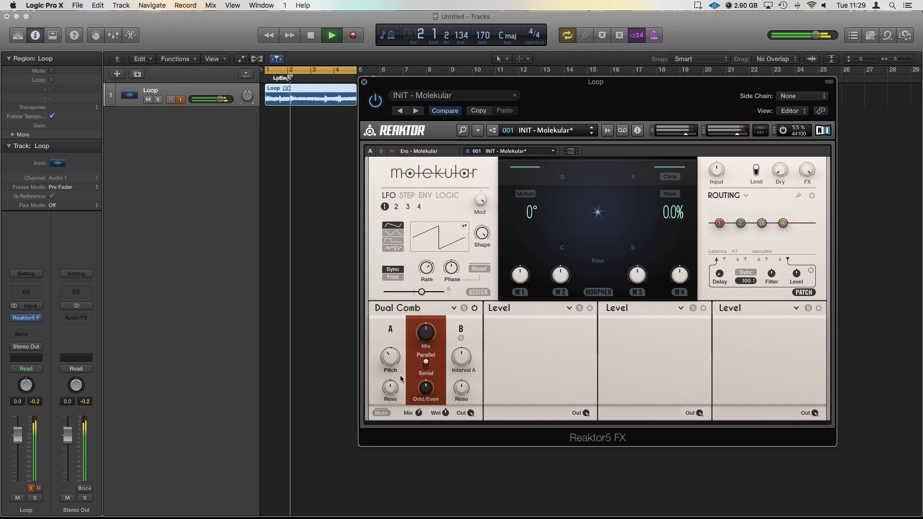
pyautogui.moveTo(391, 358); pyautogui.dragTo(390, 359)
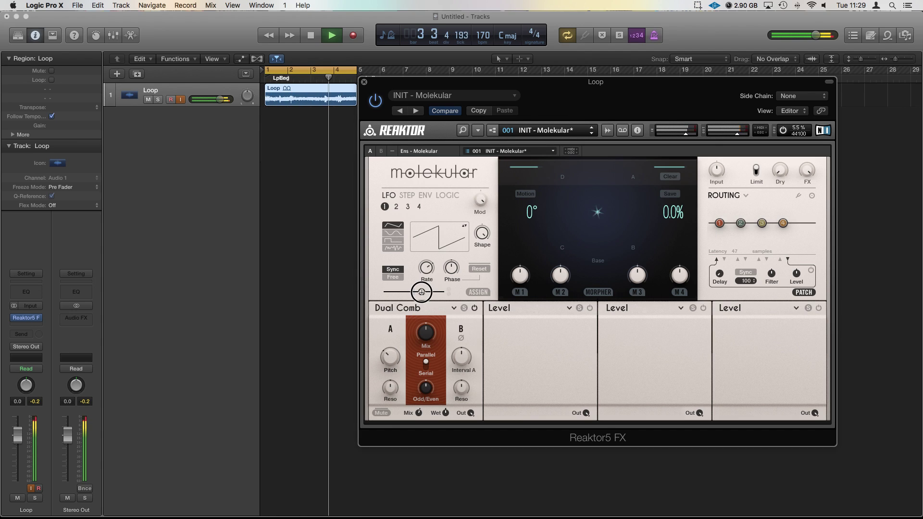
pyautogui.moveTo(421, 291); pyautogui.dragTo(427, 293)
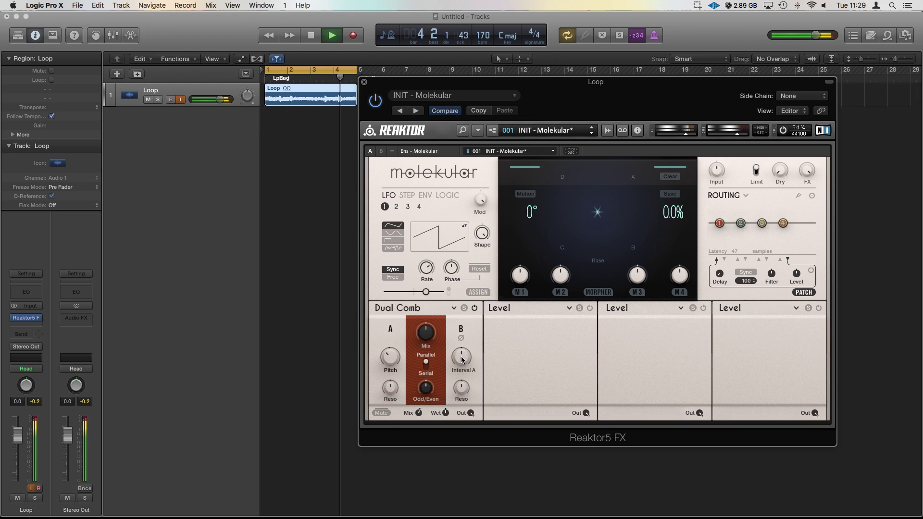
# - Switch Molekular's modulator panel to the step sequencer
pyautogui.click(408, 196)
pyautogui.click(427, 195)
pyautogui.click(403, 195)
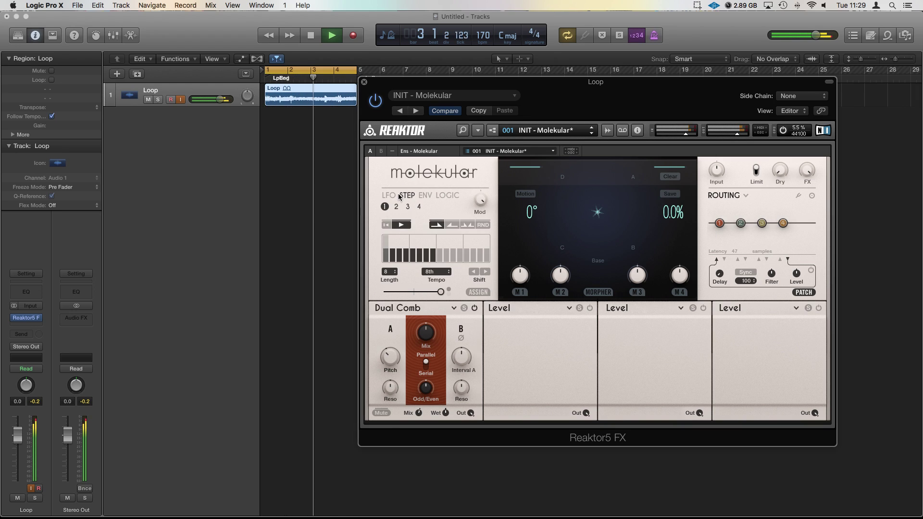
pyautogui.click(390, 195)
pyautogui.click(404, 195)
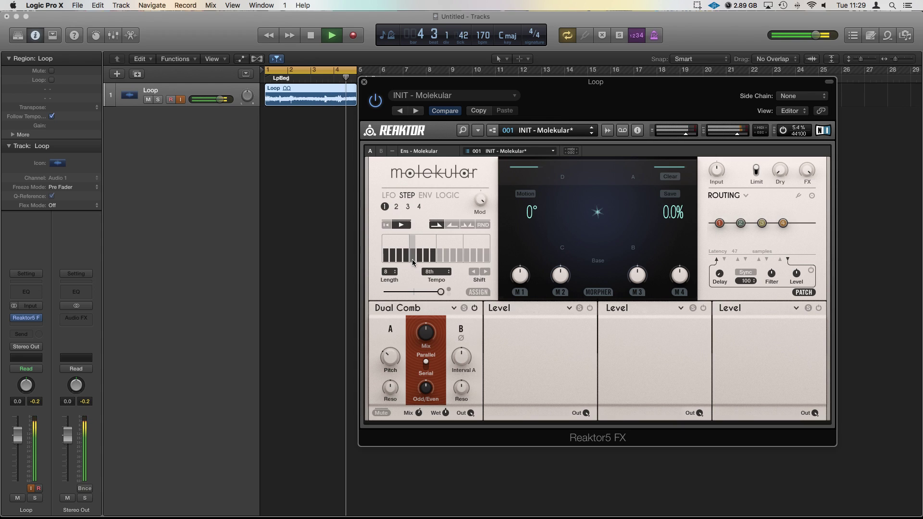
# - Draw new step heights and route the step sequencer to the Dual Comb's Interval A
pyautogui.click(399, 239)
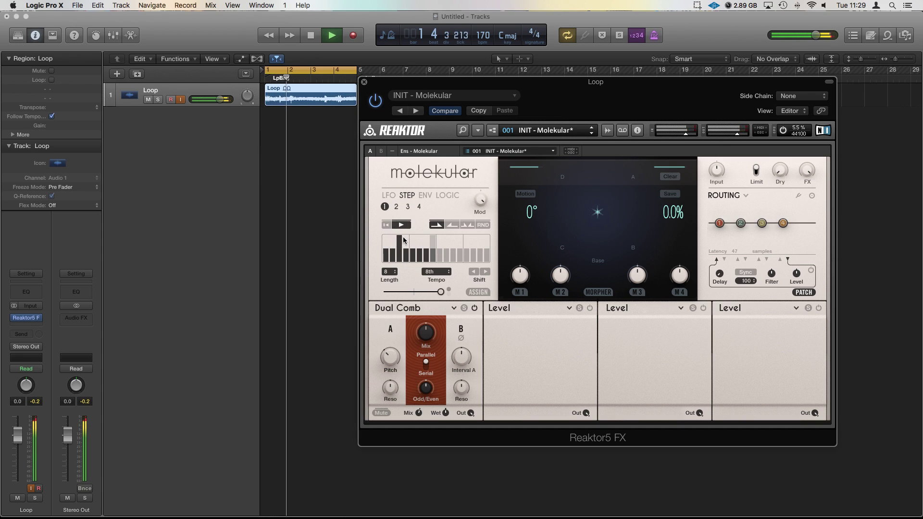
pyautogui.click(420, 243)
pyautogui.click(422, 238)
pyautogui.click(479, 292)
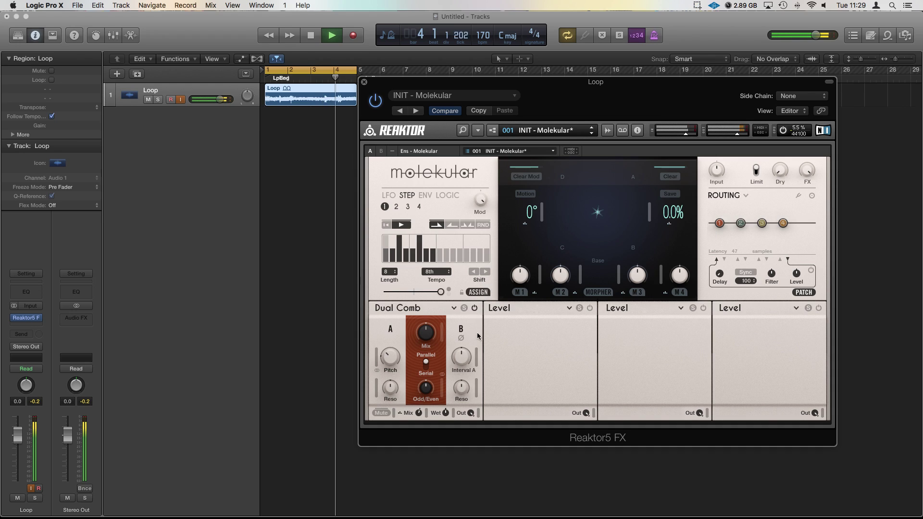
pyautogui.moveTo(478, 363); pyautogui.dragTo(478, 336)
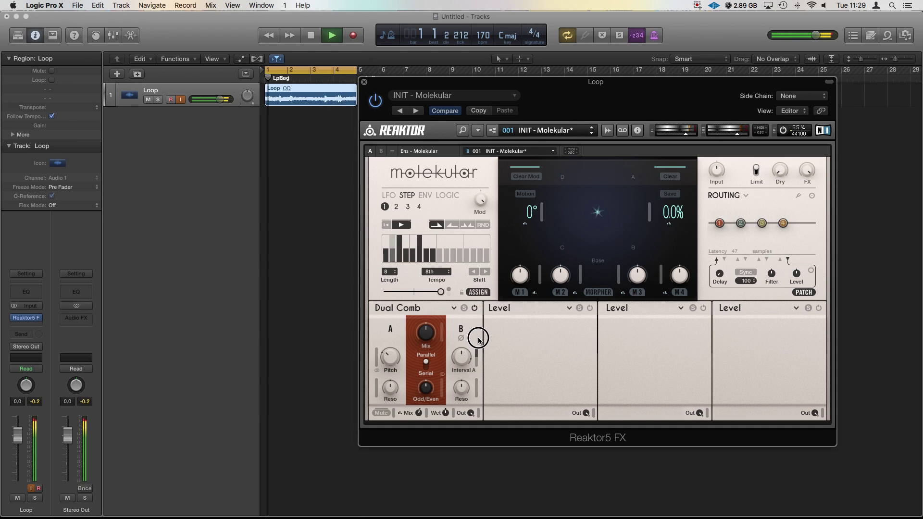
# - Open the Odd/Even modulation matrix and raise LFO 1's amount on Odd/Even
pyautogui.click(427, 401)
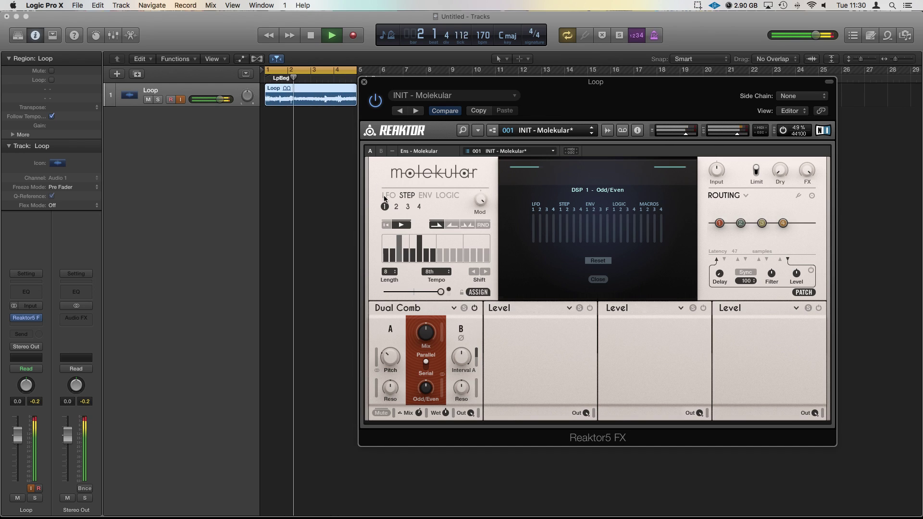
pyautogui.click(534, 225)
pyautogui.moveTo(534, 225); pyautogui.dragTo(536, 209)
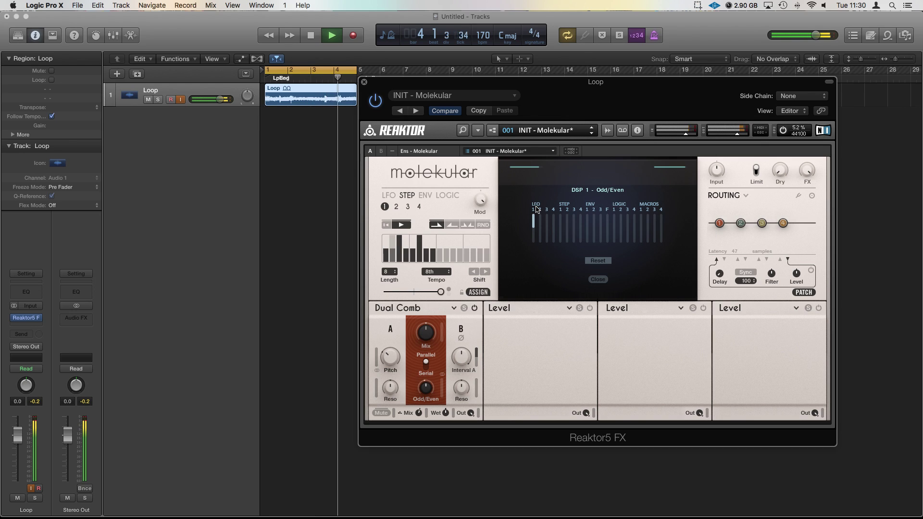
# - Change the modulation depth on the Dual Comb's Interval A knob during playback
pyautogui.moveTo(472, 387); pyautogui.dragTo(480, 406)
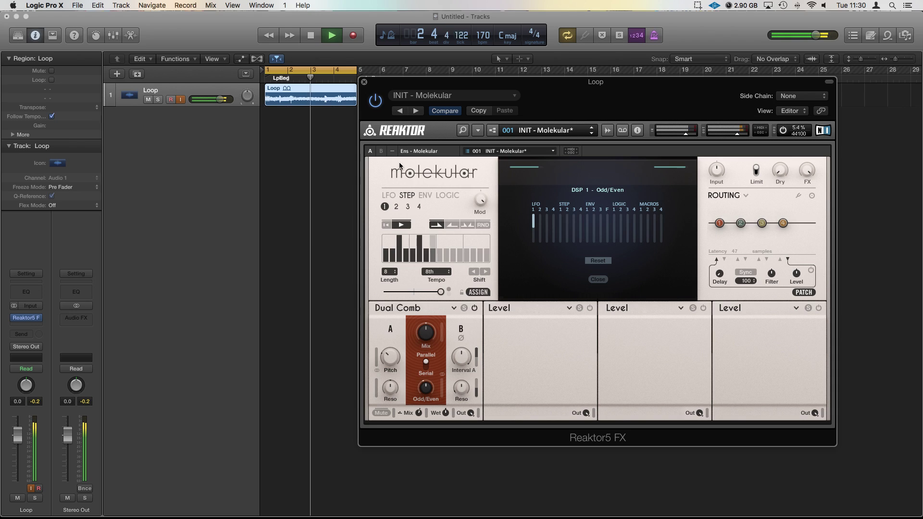